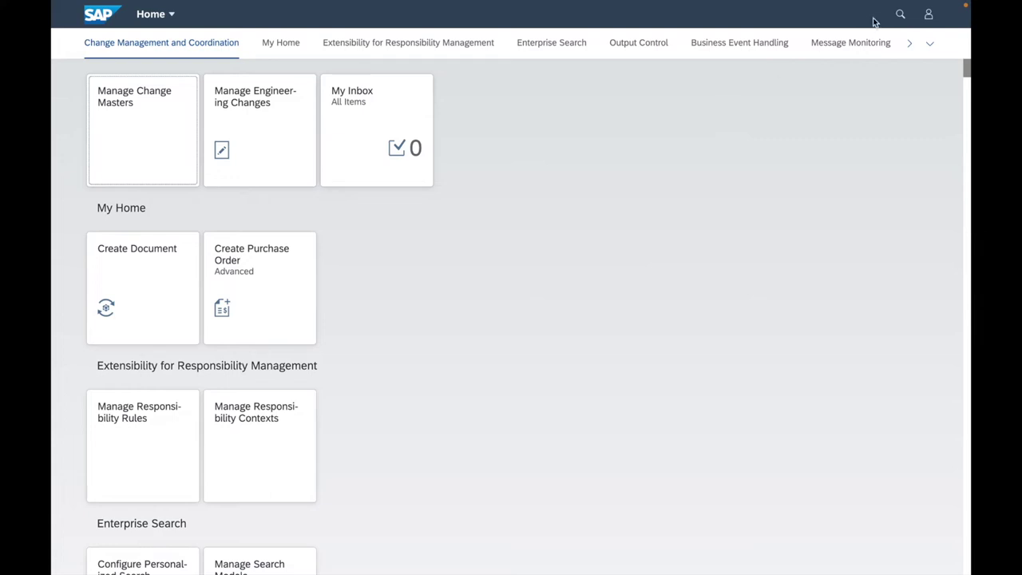
click(899, 14)
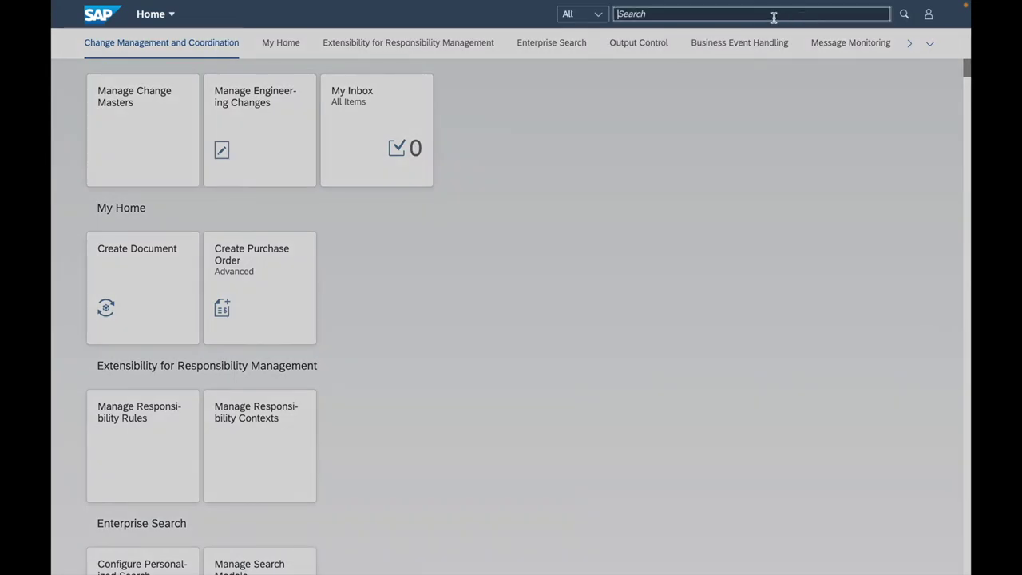
text(cREATE DOCUMENT)
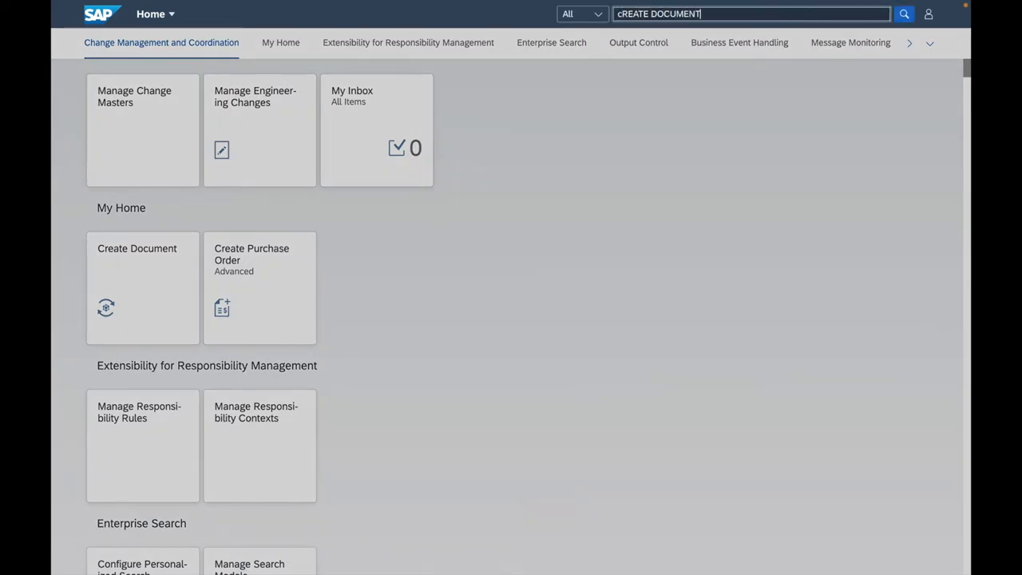
key(Return)
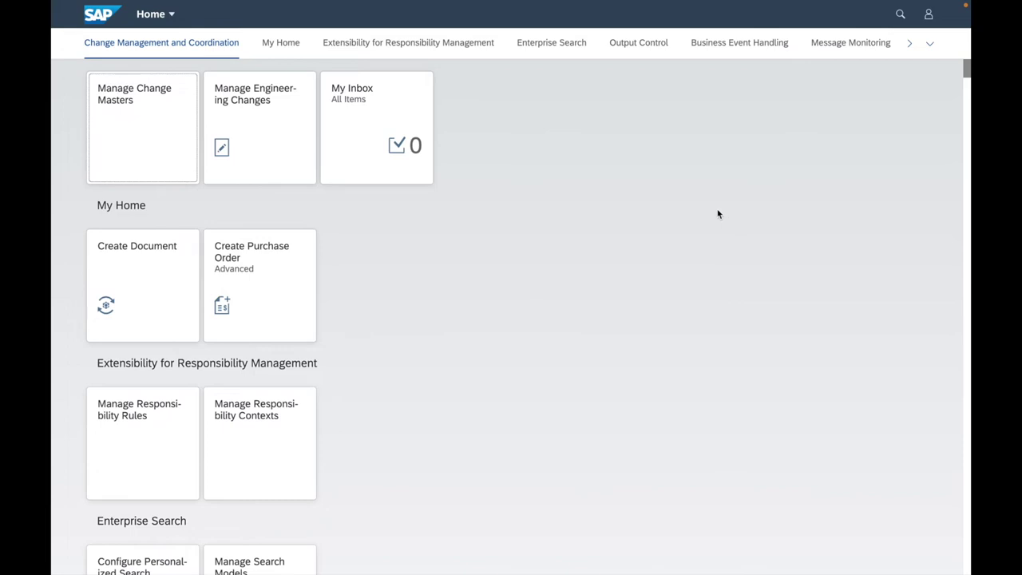
- Search the launchpad for 'Manage customer data' to list its matching app
click(897, 15)
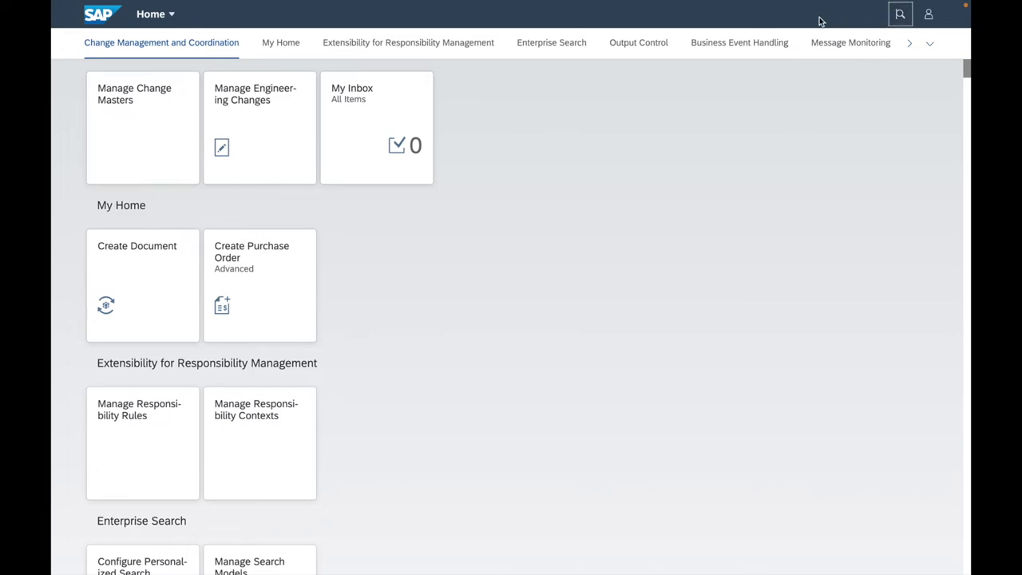
click(897, 16)
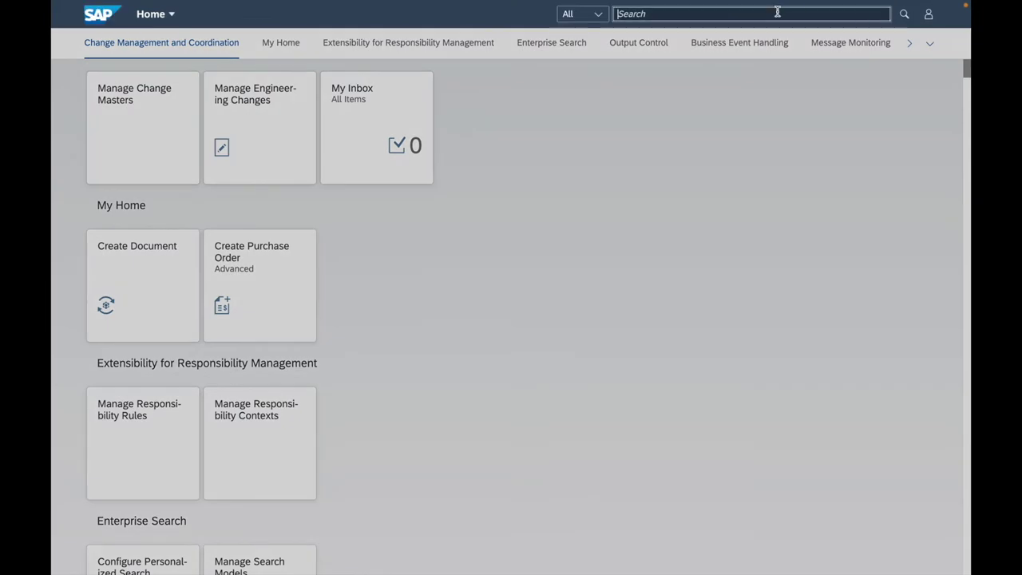
text(Manag)
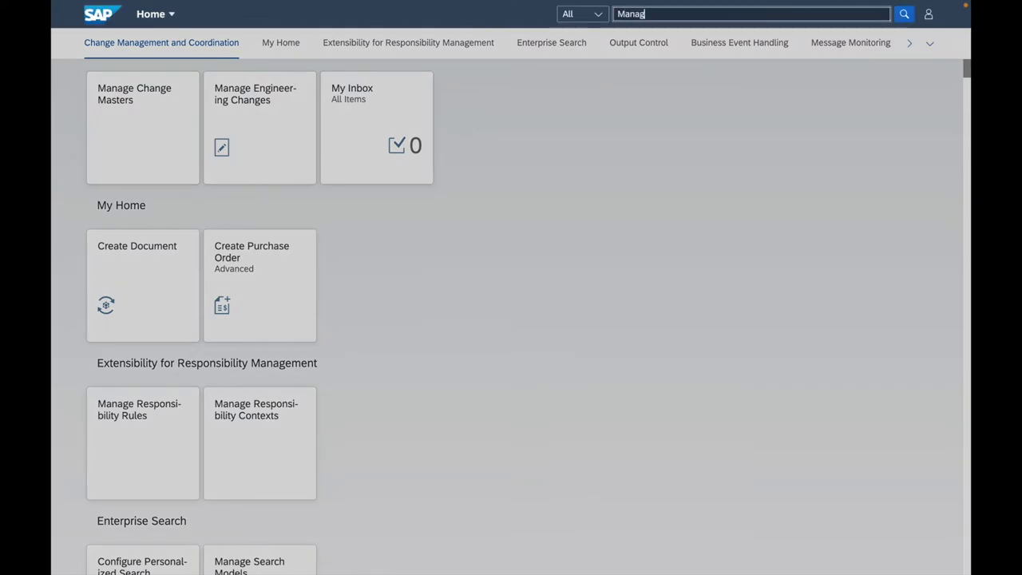
text(e customer da)
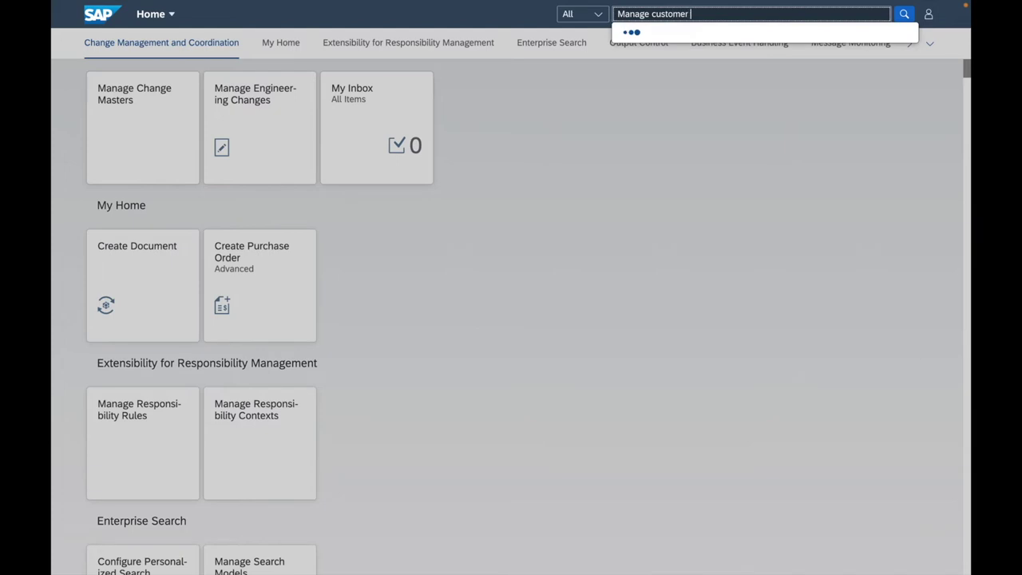
text(ta)
key(Return)
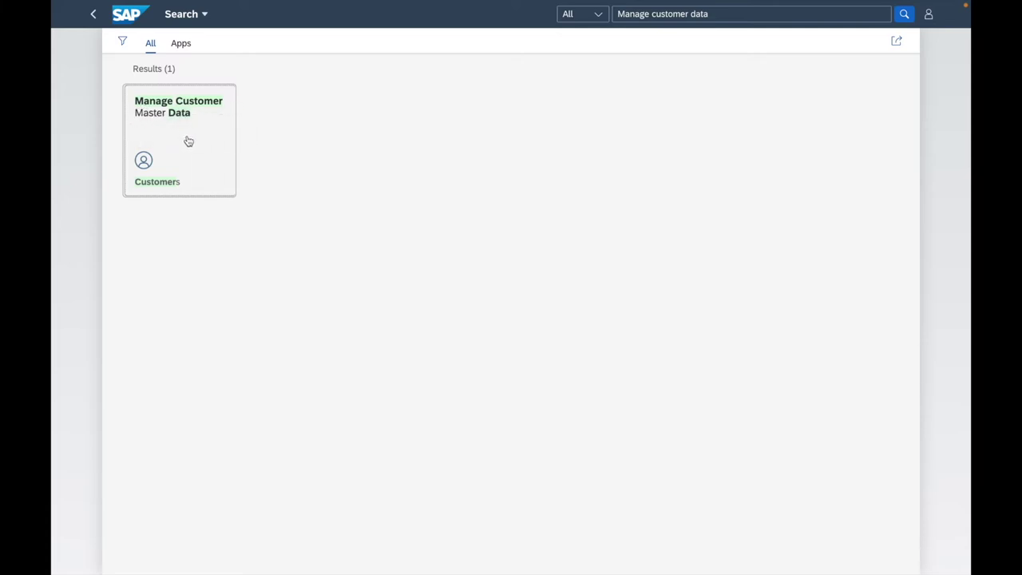
- Open Manage Customer Master Data and load the unfiltered list of 619 customers
click(222, 159)
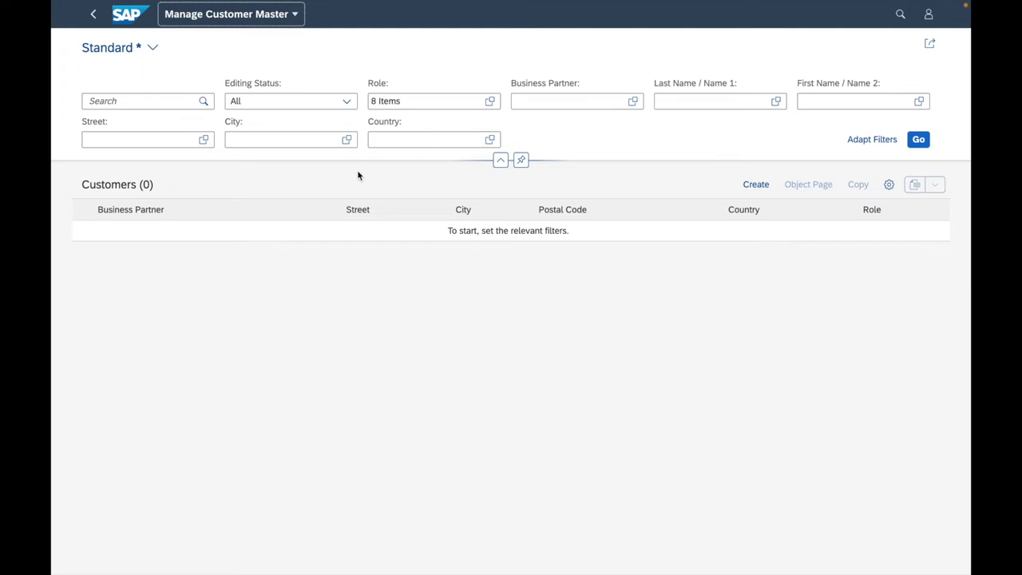
click(917, 140)
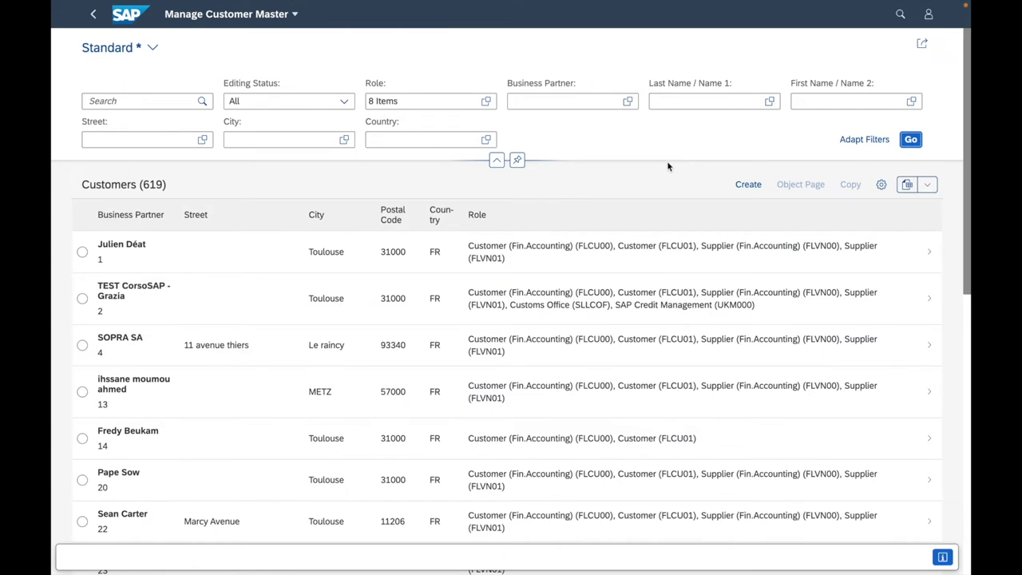
scroll(242, 369, down, 5)
scroll(242, 366, down, 3)
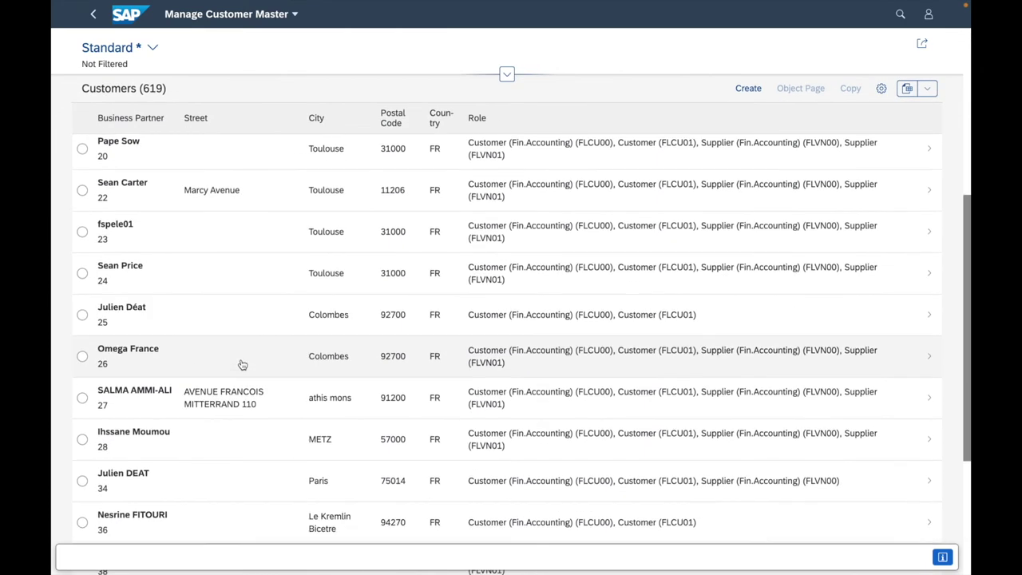
scroll(171, 307, down, 5)
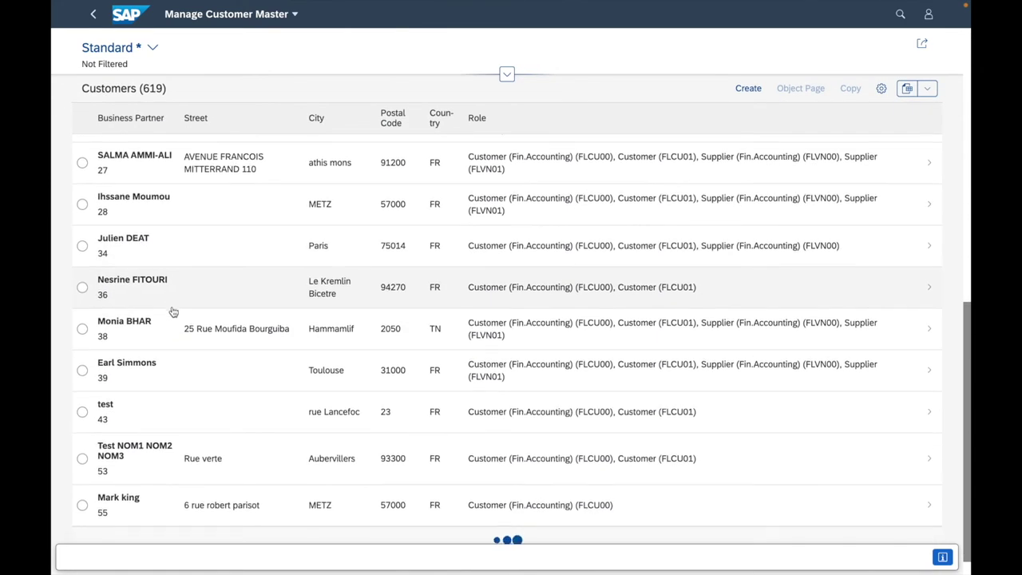
scroll(171, 310, down, 3)
- Open the record of customer test (43) and scroll through its sections
click(151, 284)
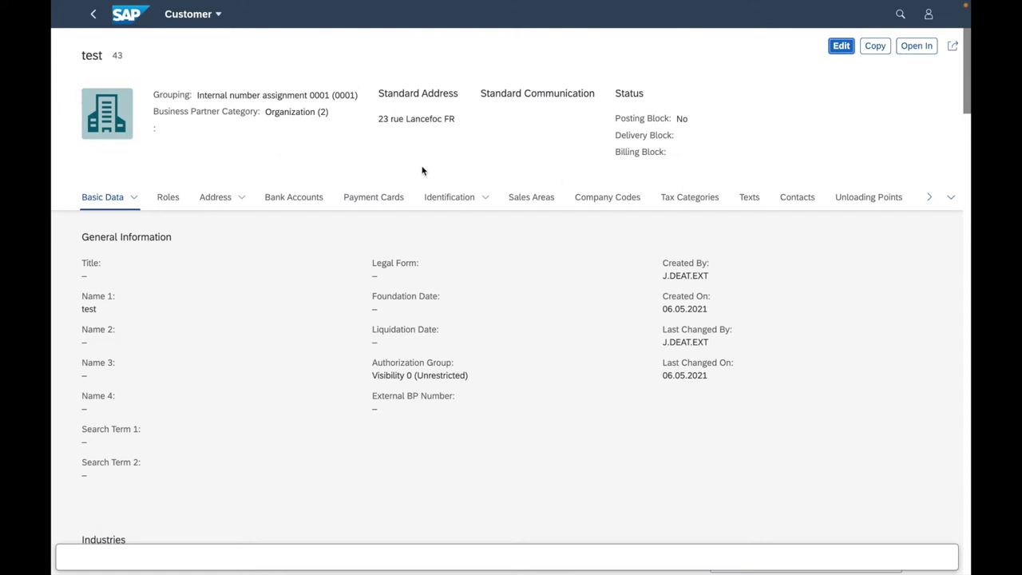
scroll(224, 300, down, 5)
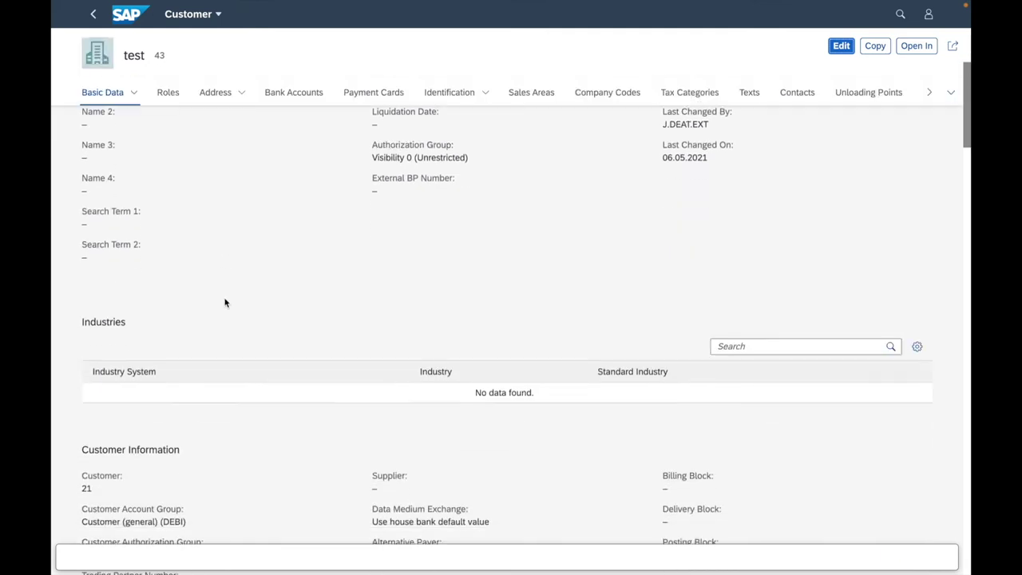
scroll(224, 301, down, 10)
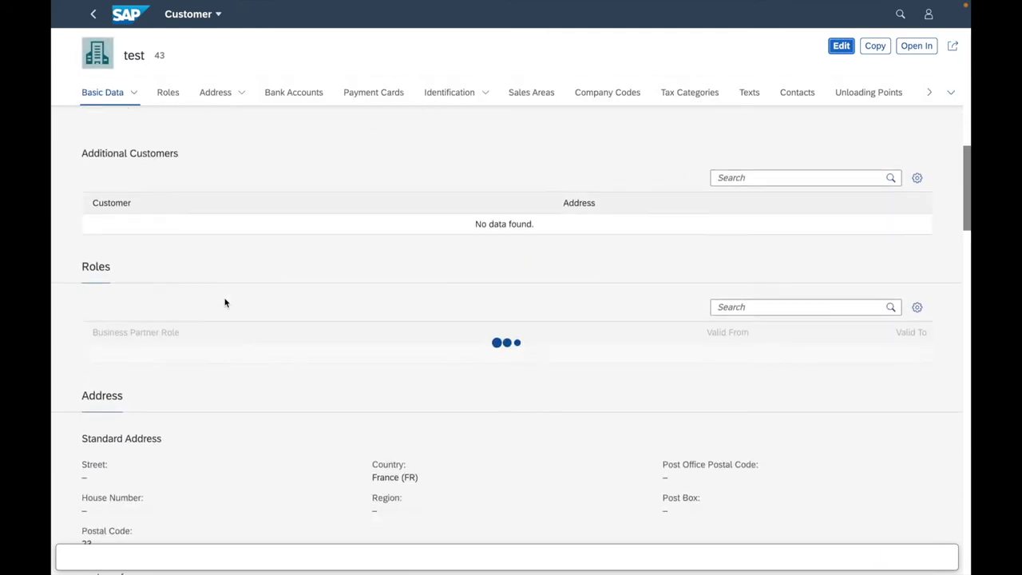
scroll(226, 300, down, 4)
scroll(230, 297, up, 15)
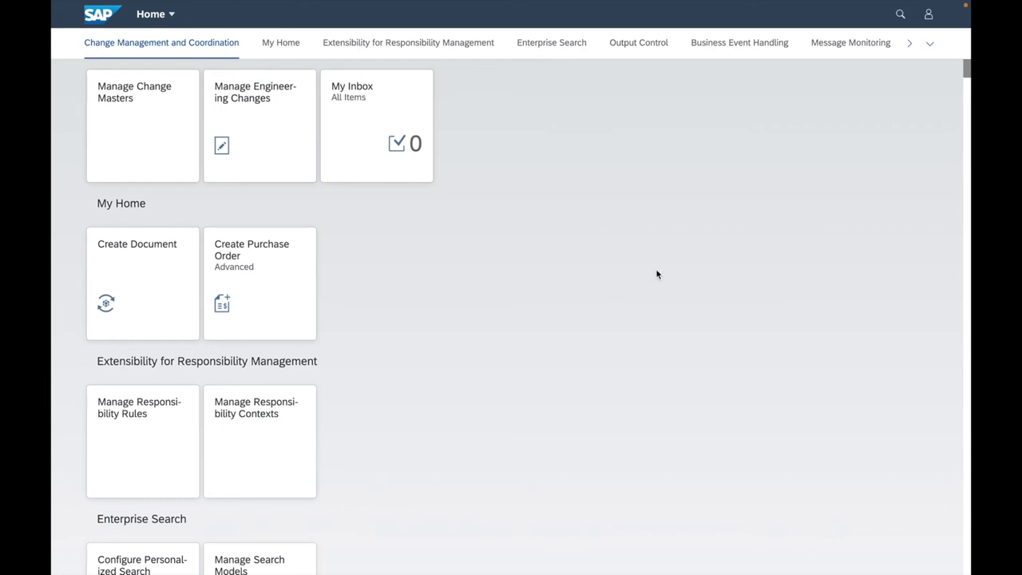
- Search for 'Purchasing group activities' and open the Purchasing Group Activities app
click(902, 15)
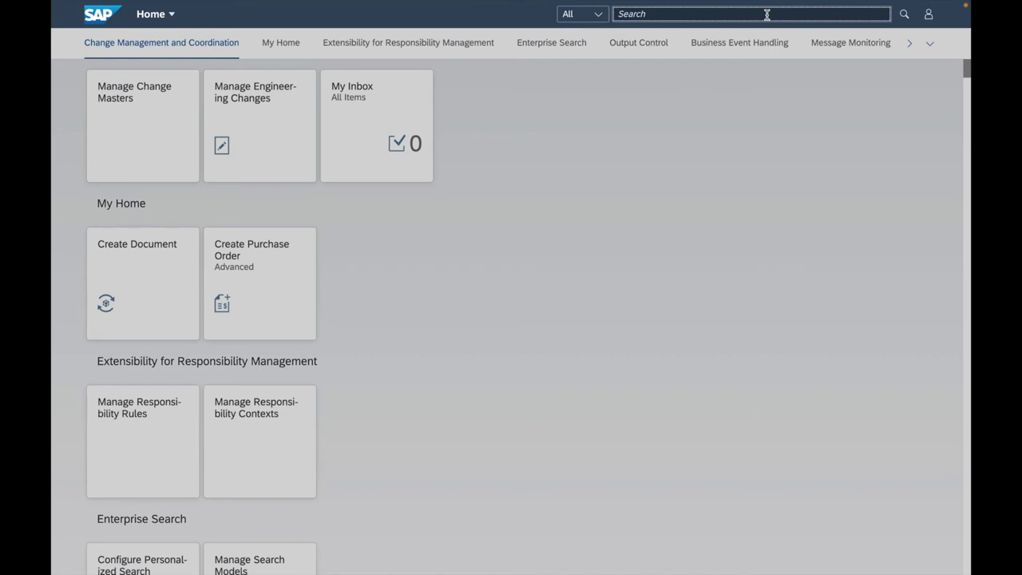
text(P)
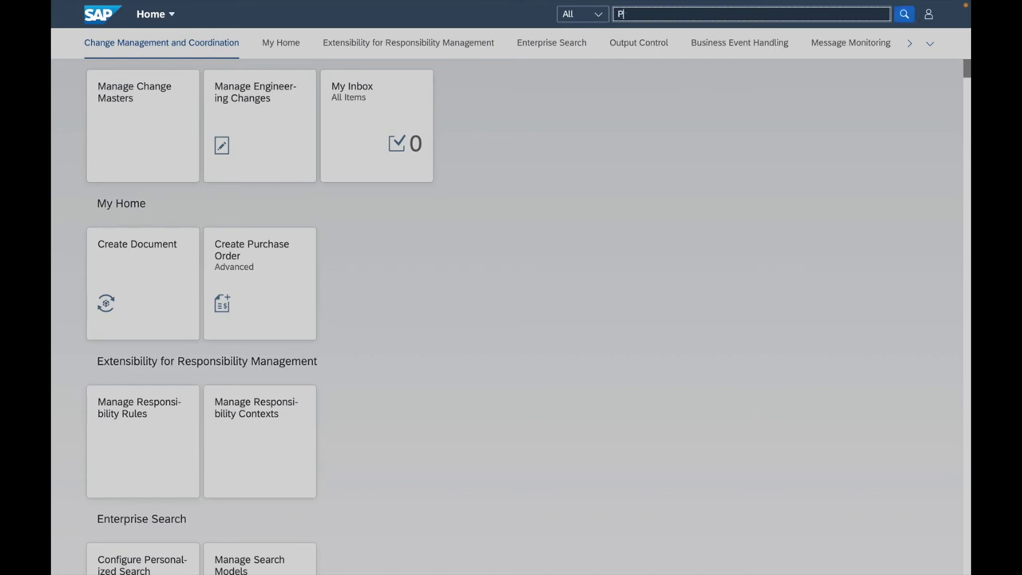
text(urchase group activitie)
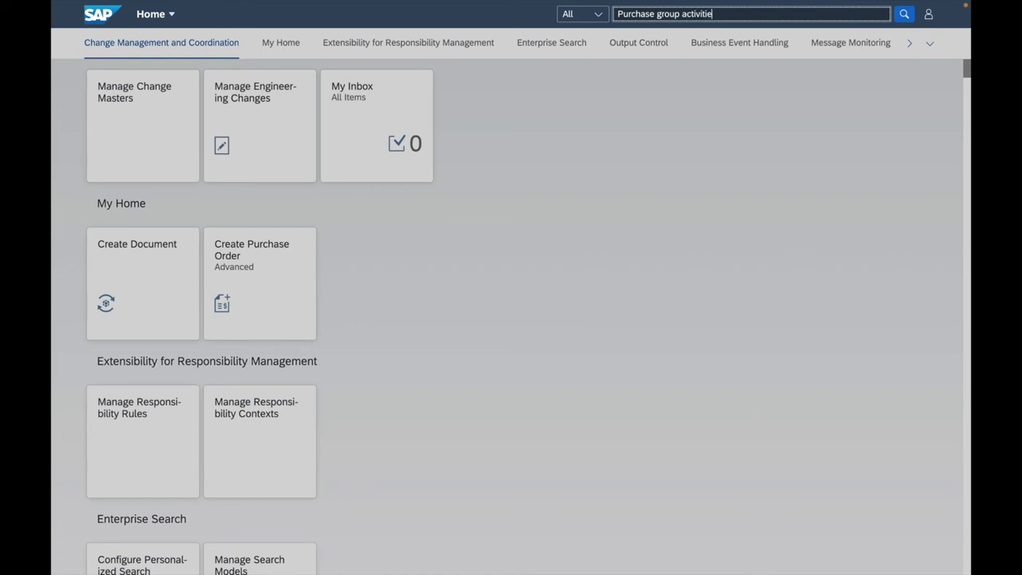
text(s)
click(654, 14)
key(BackSpace)
text(ing)
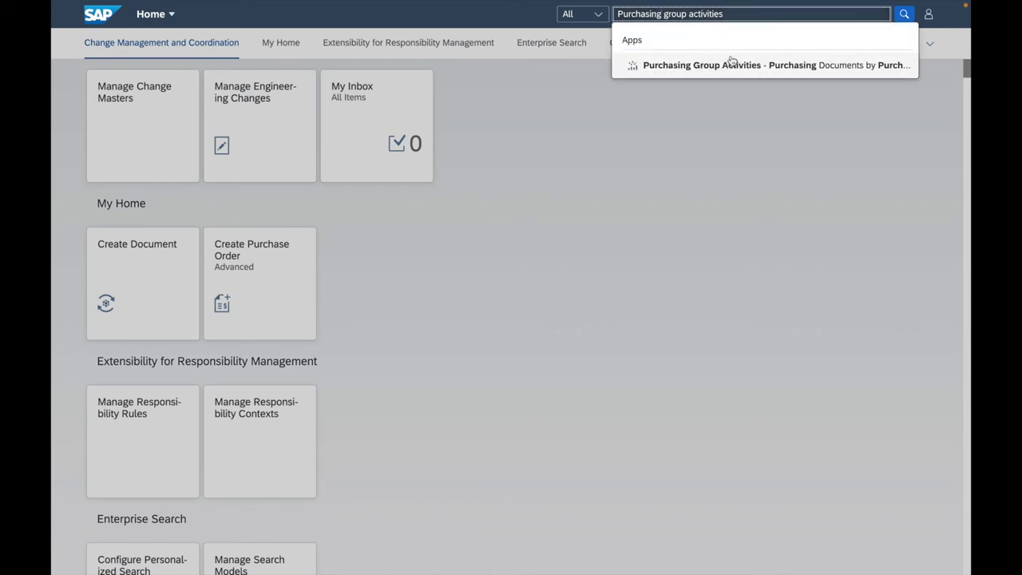
click(724, 66)
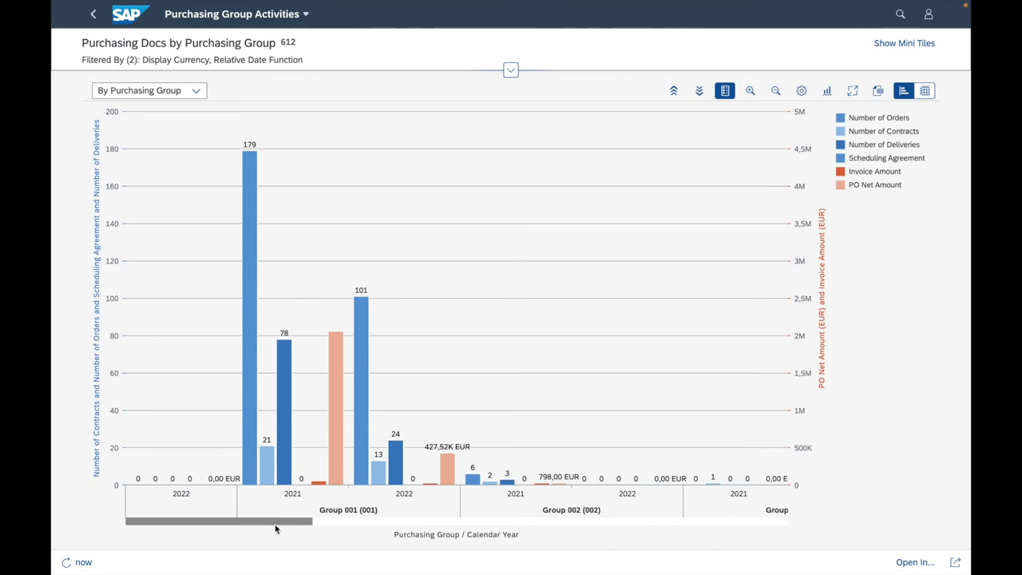
click(307, 502)
drag(296, 522, 213, 520)
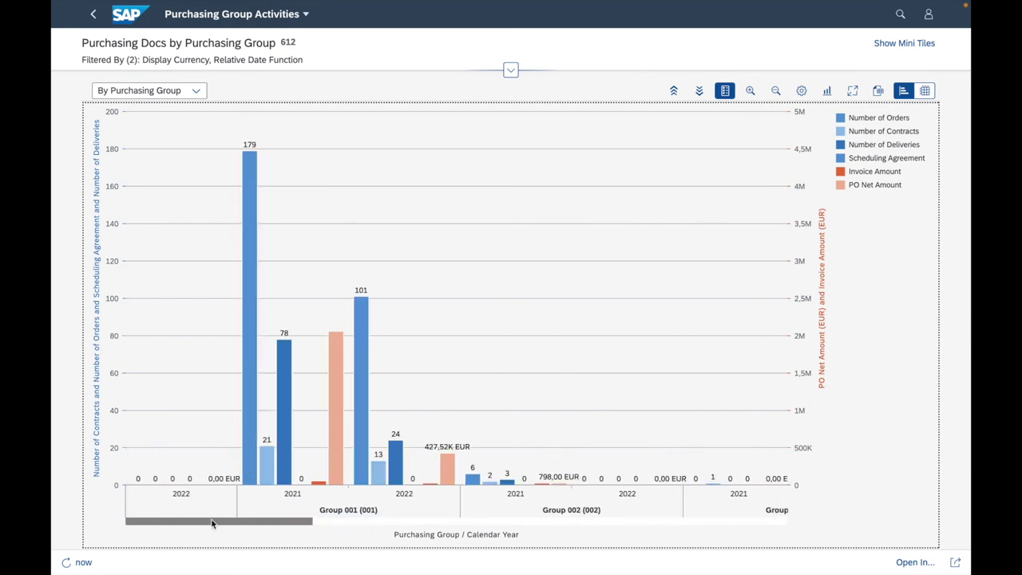